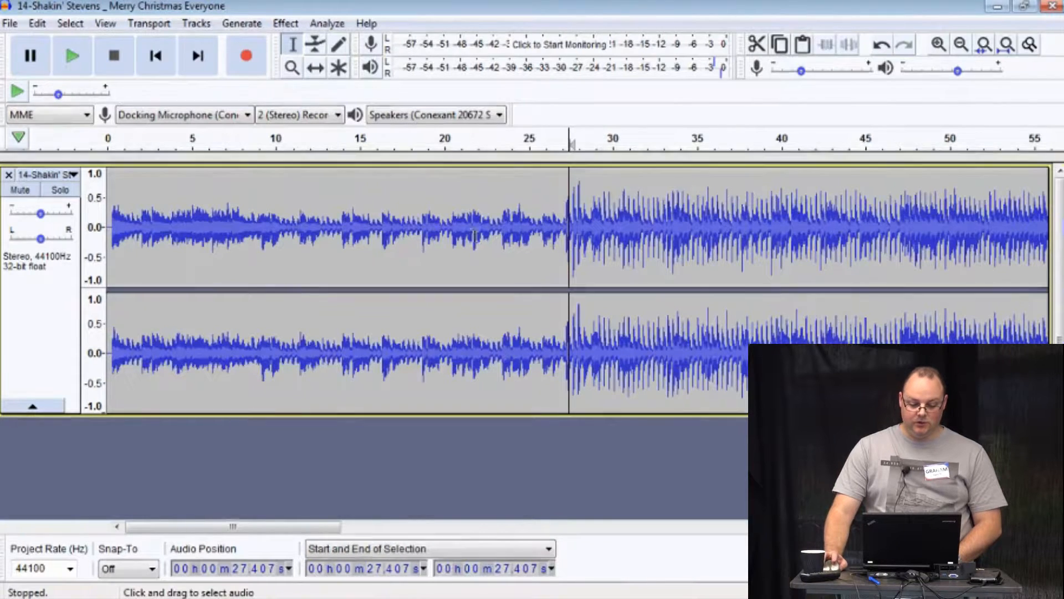
# Place the cursor at about 13.16 s in the track and examine the individual audio samples there
pyautogui.click(459, 233)
pyautogui.click(329, 238)
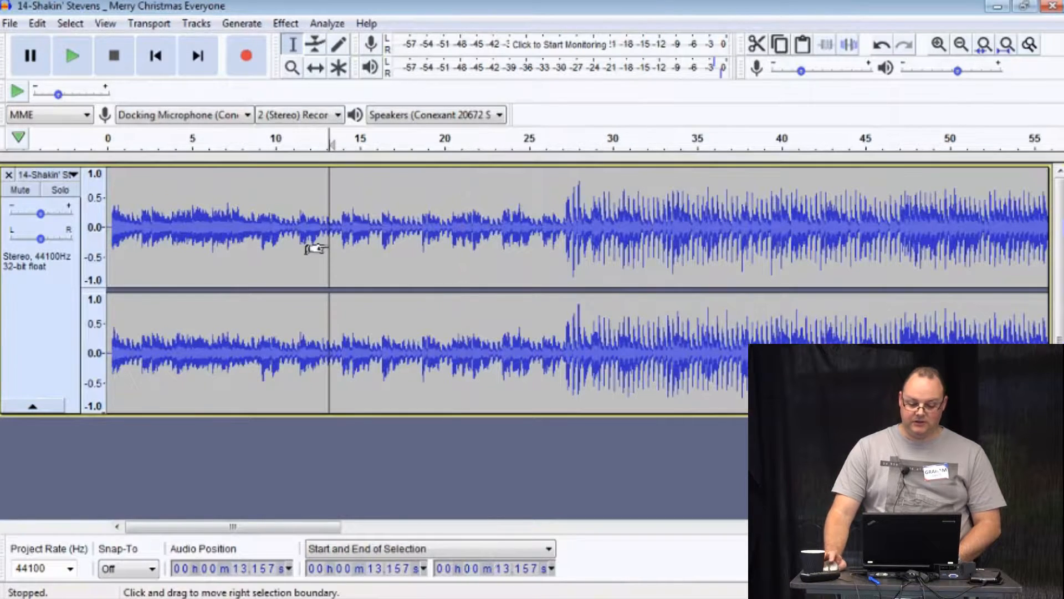
pyautogui.click(941, 47)
pyautogui.click(940, 48)
pyautogui.click(939, 44)
pyautogui.click(939, 45)
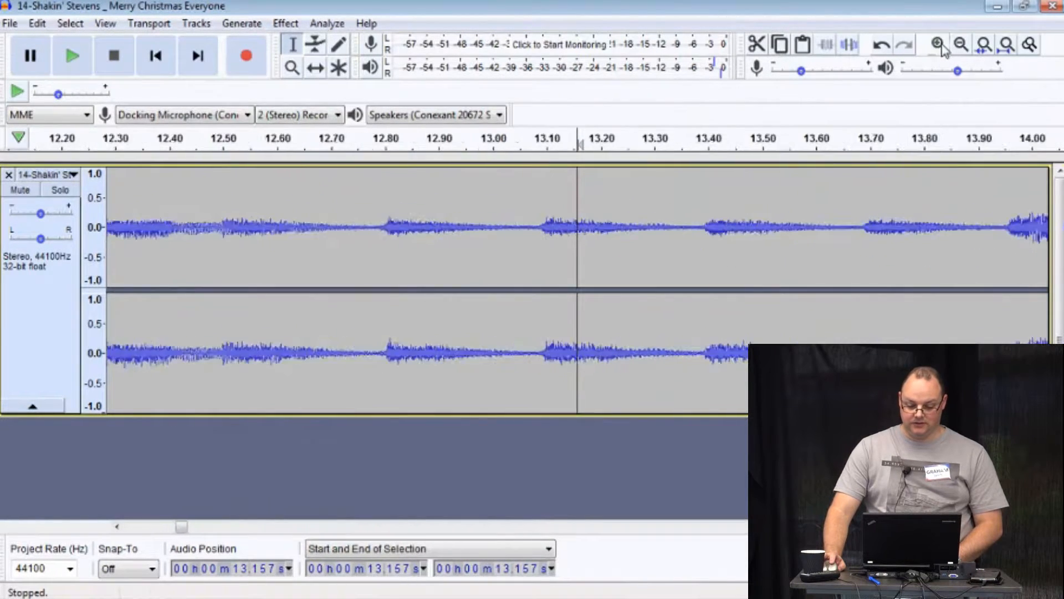
pyautogui.click(938, 44)
pyautogui.click(938, 45)
pyautogui.click(938, 45)
pyautogui.click(939, 45)
pyautogui.click(938, 45)
pyautogui.click(939, 45)
pyautogui.click(939, 44)
pyautogui.click(939, 44)
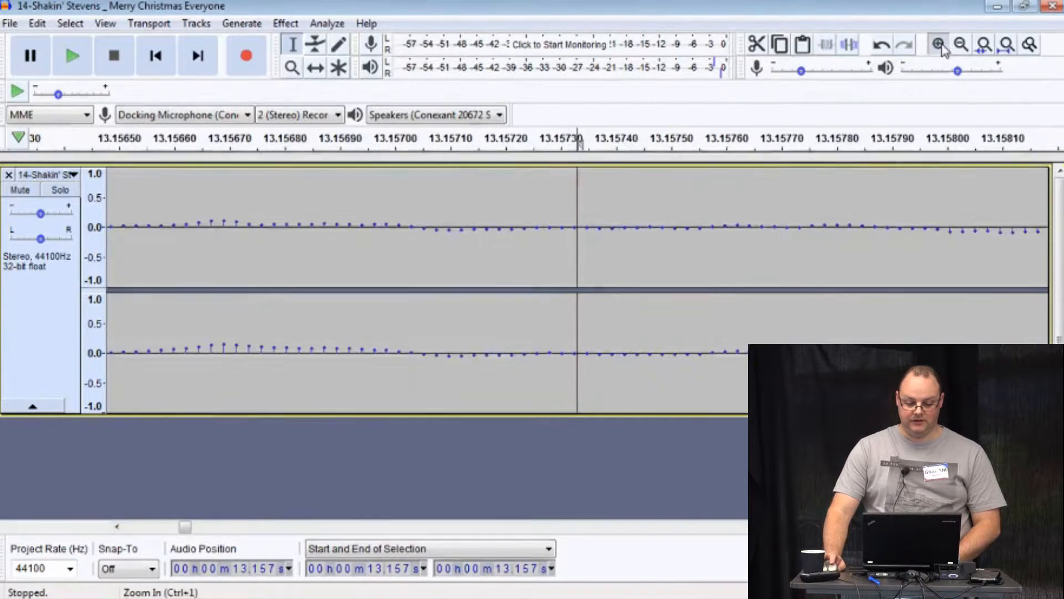
pyautogui.click(938, 45)
pyautogui.click(938, 44)
pyautogui.click(938, 45)
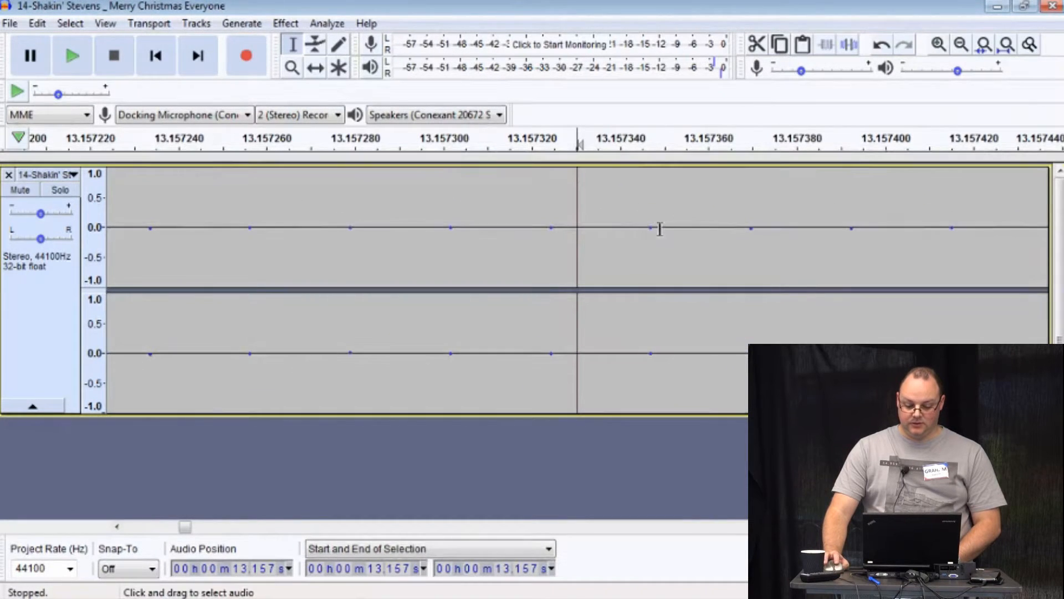
# Play a short stretch of the quiet intro starting at about 11.4 s, viewed over a span of several seconds
pyautogui.click(962, 45)
pyautogui.click(962, 44)
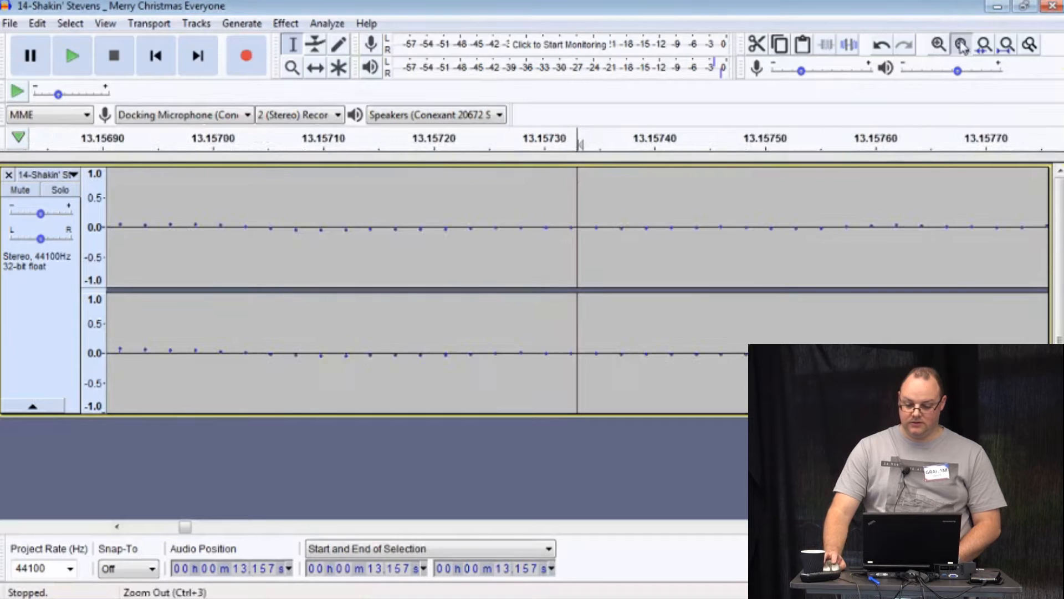
pyautogui.click(962, 45)
pyautogui.click(962, 44)
pyautogui.click(962, 44)
pyautogui.doubleClick(962, 45)
pyautogui.click(962, 44)
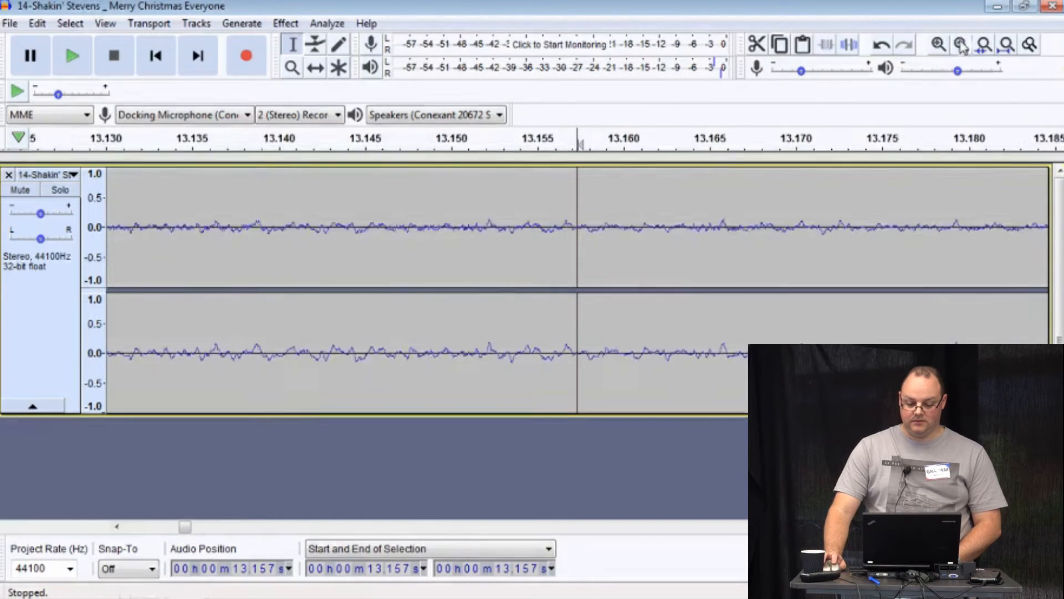
pyautogui.doubleClick(962, 44)
pyautogui.doubleClick(961, 44)
pyautogui.doubleClick(962, 45)
pyautogui.click(962, 45)
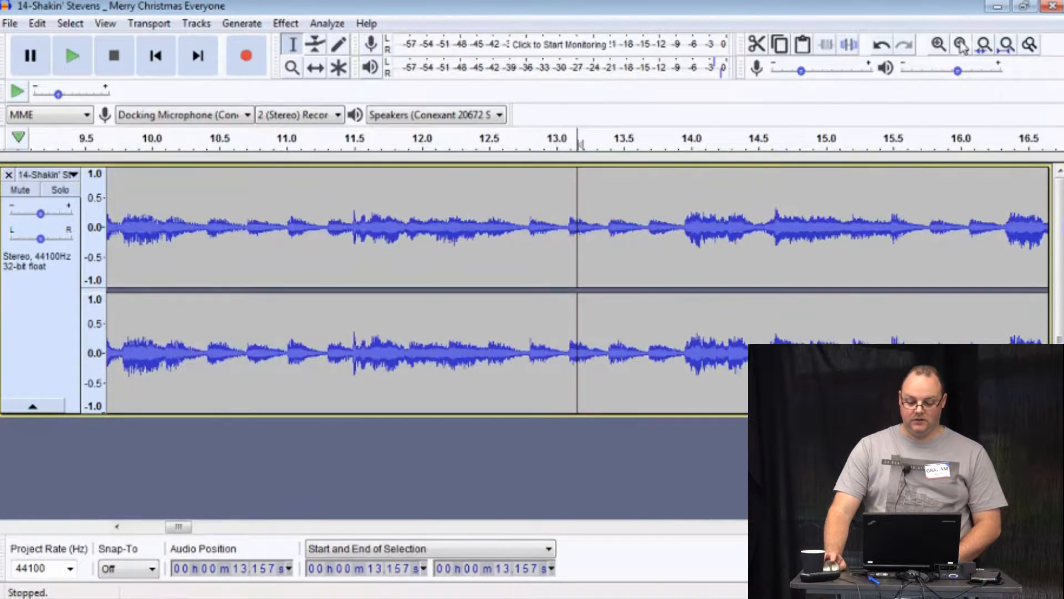
pyautogui.click(341, 253)
pyautogui.press('space')
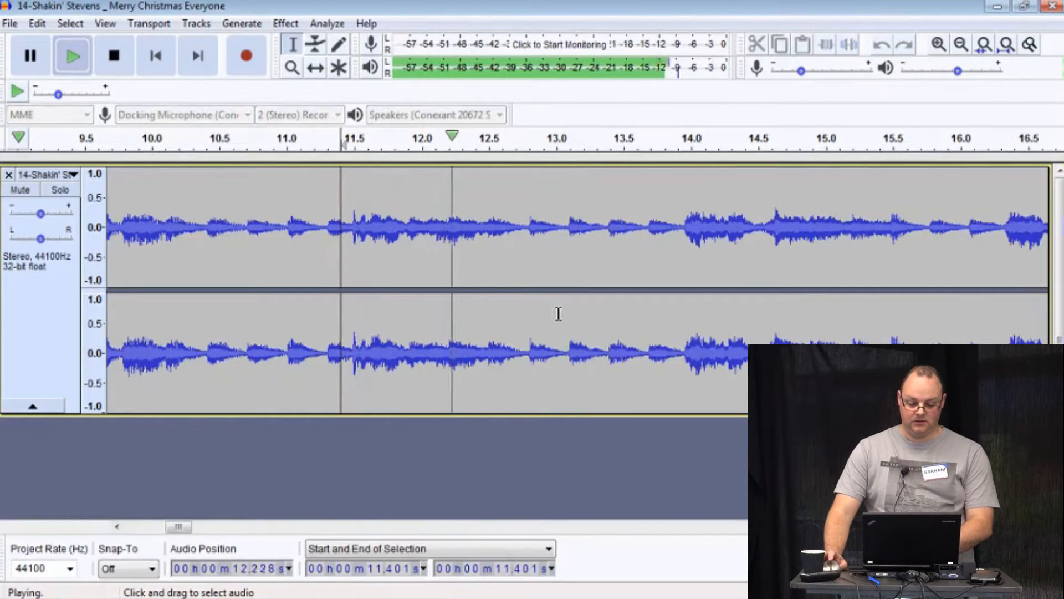
pyautogui.press('space')
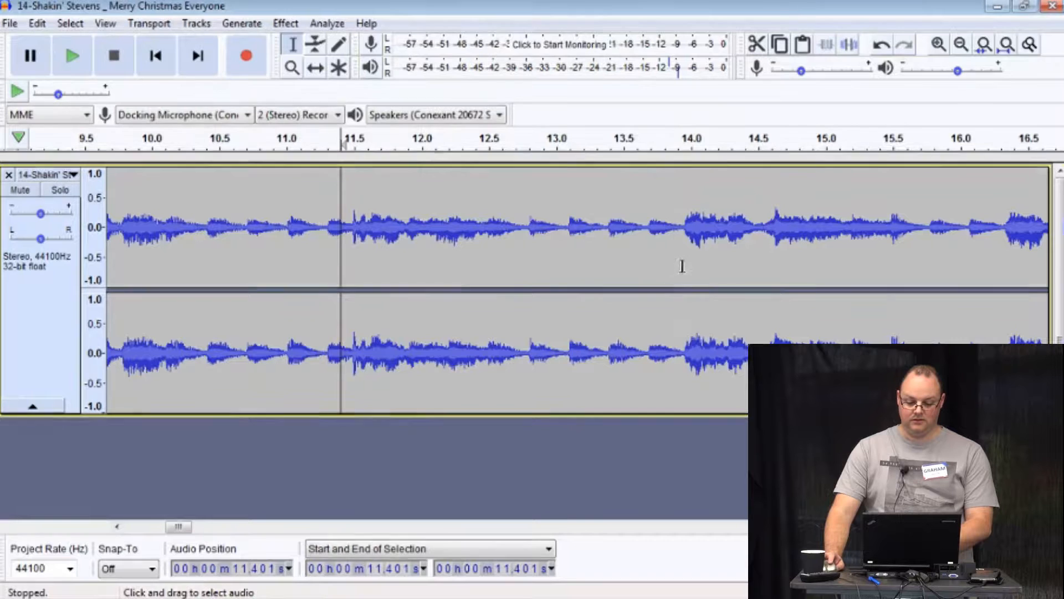
# Select the quiet passage from about 12.80 s to 13.96 s and listen to it
pyautogui.moveTo(684, 267); pyautogui.dragTo(530, 269)
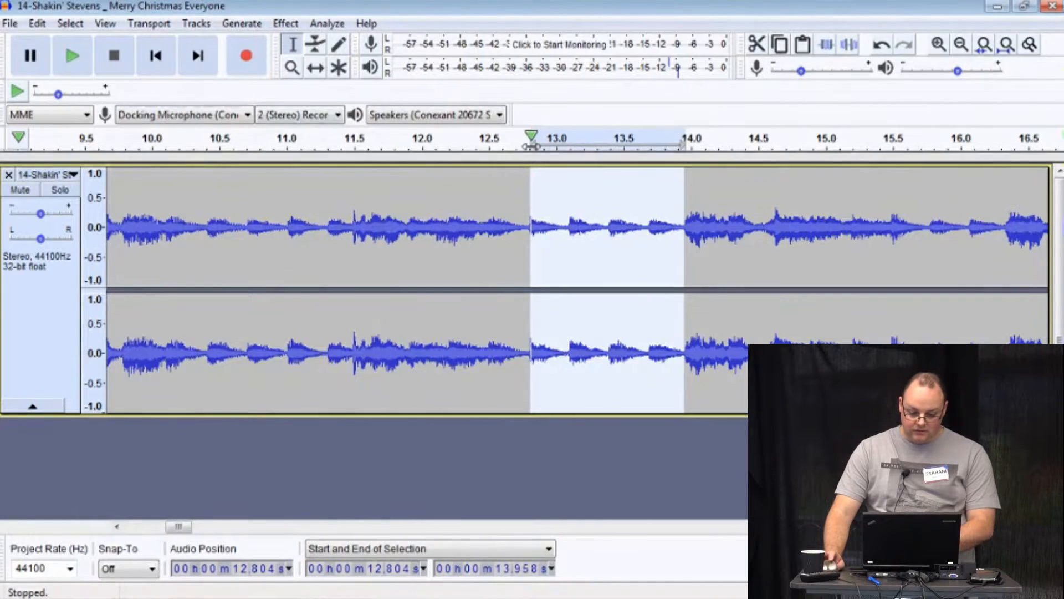
pyautogui.click(610, 150)
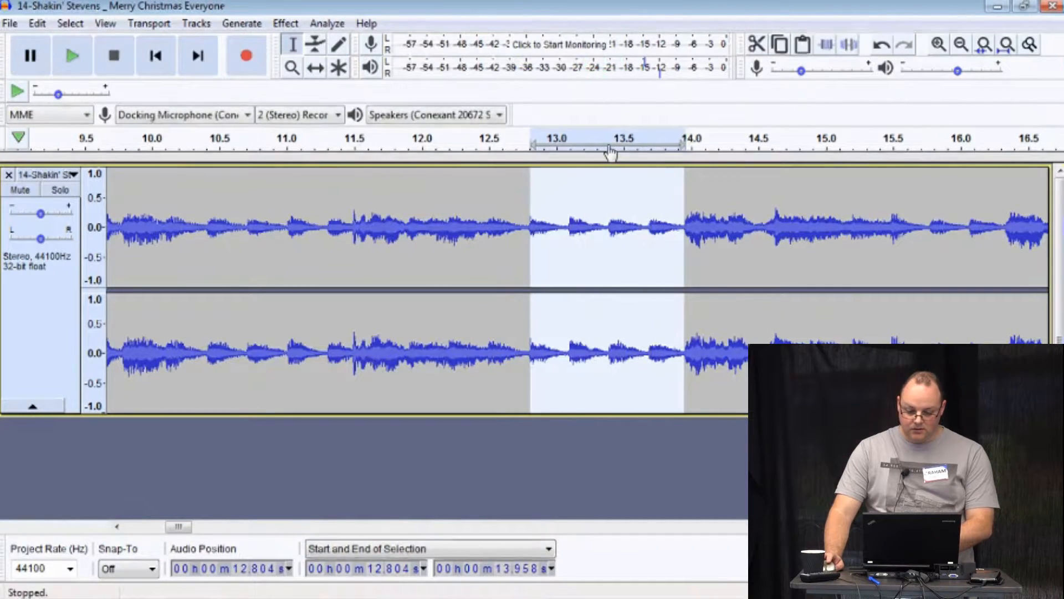
pyautogui.rightClick(610, 149)
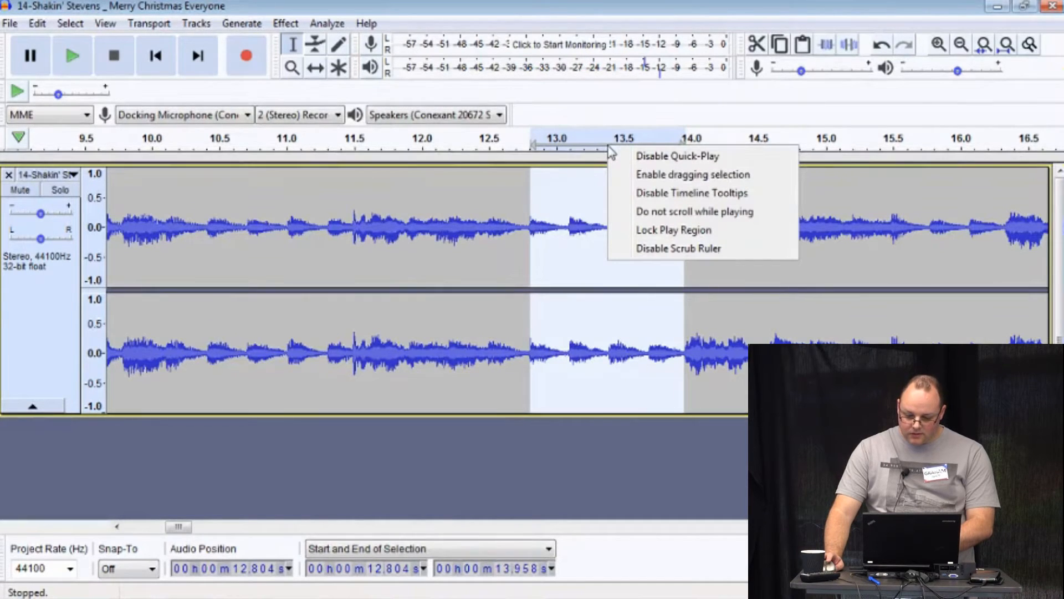
pyautogui.click(610, 110)
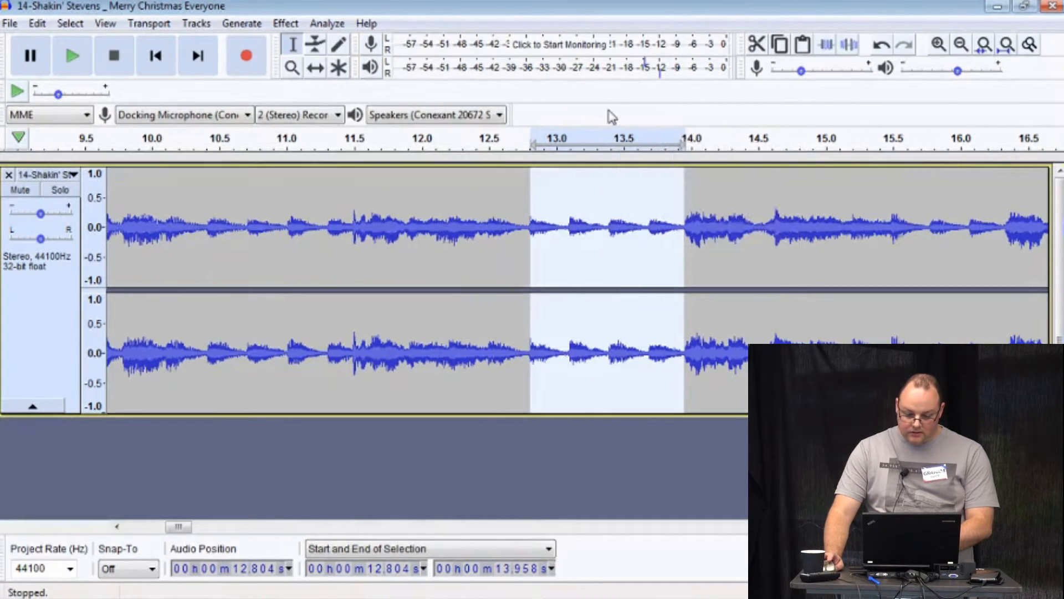
pyautogui.click(592, 153)
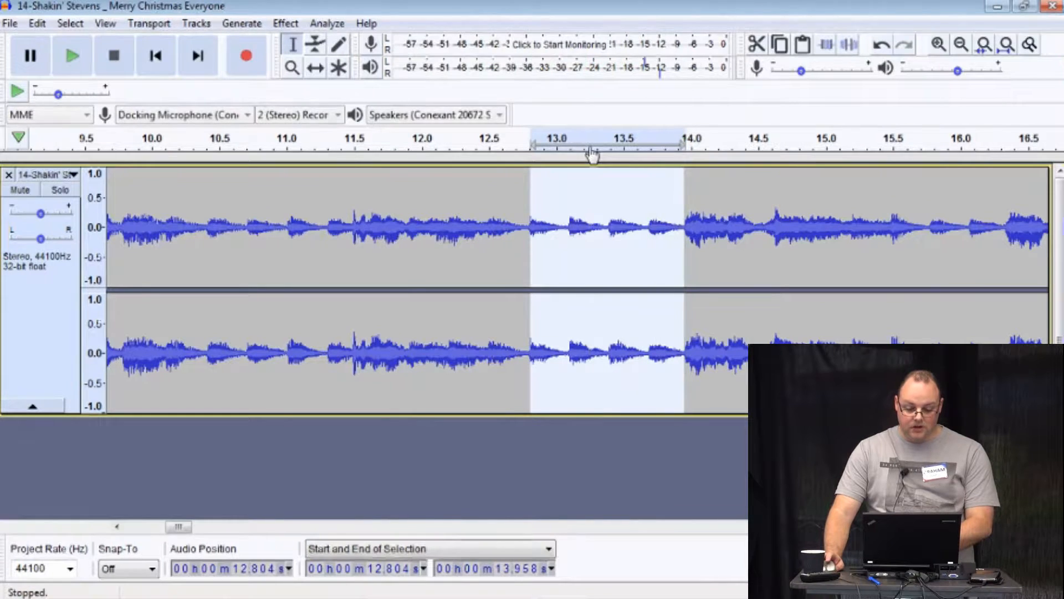
pyautogui.press('space')
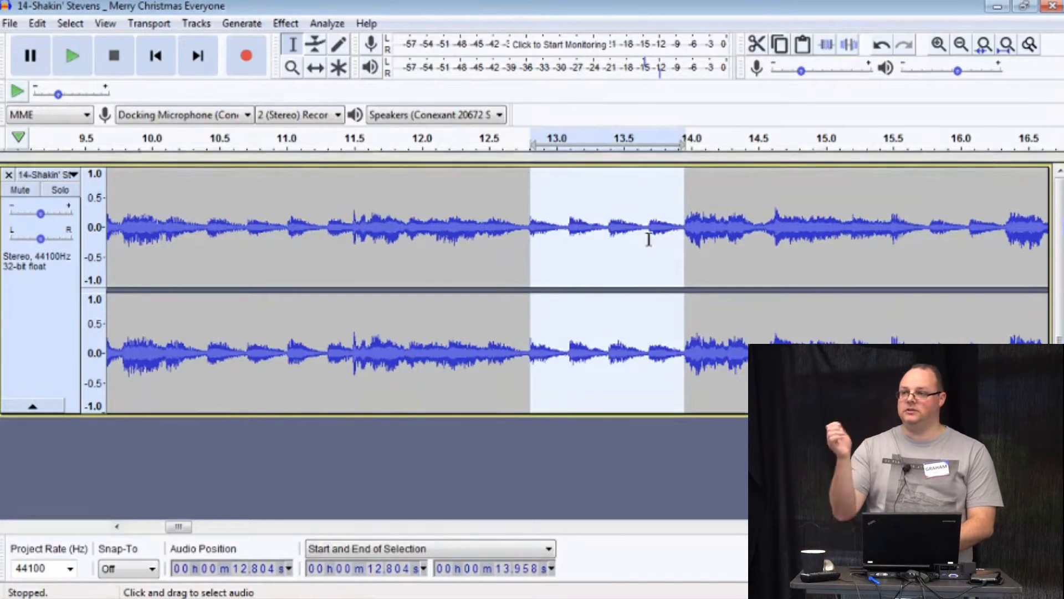
pyautogui.press('space')
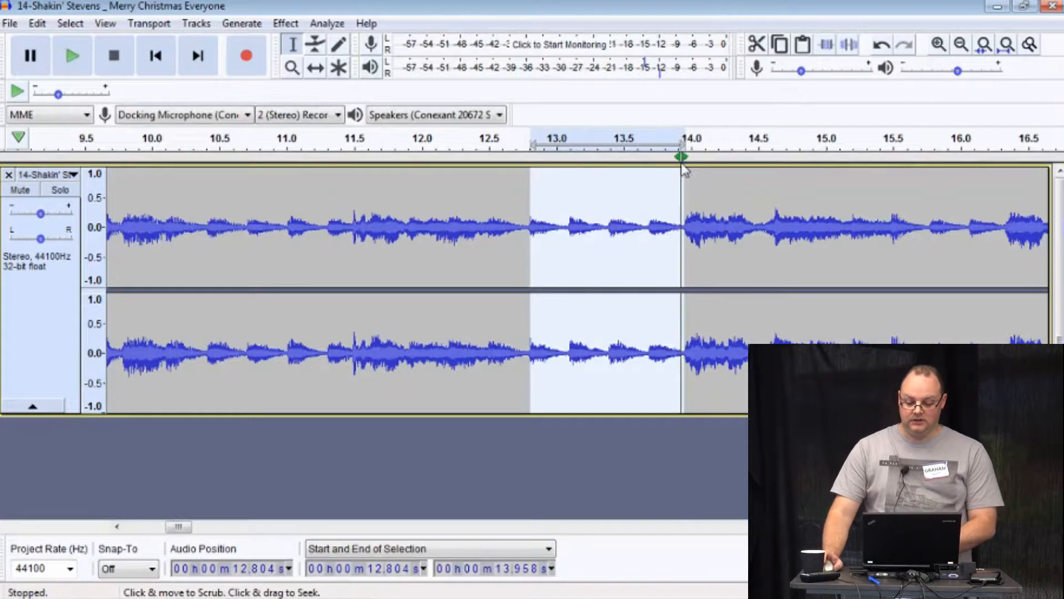
# Play the track briefly from about 27.4 s, where the loud section begins, within a view of the whole song
pyautogui.click(961, 45)
pyautogui.click(961, 44)
pyautogui.click(961, 45)
pyautogui.click(961, 45)
pyautogui.click(961, 44)
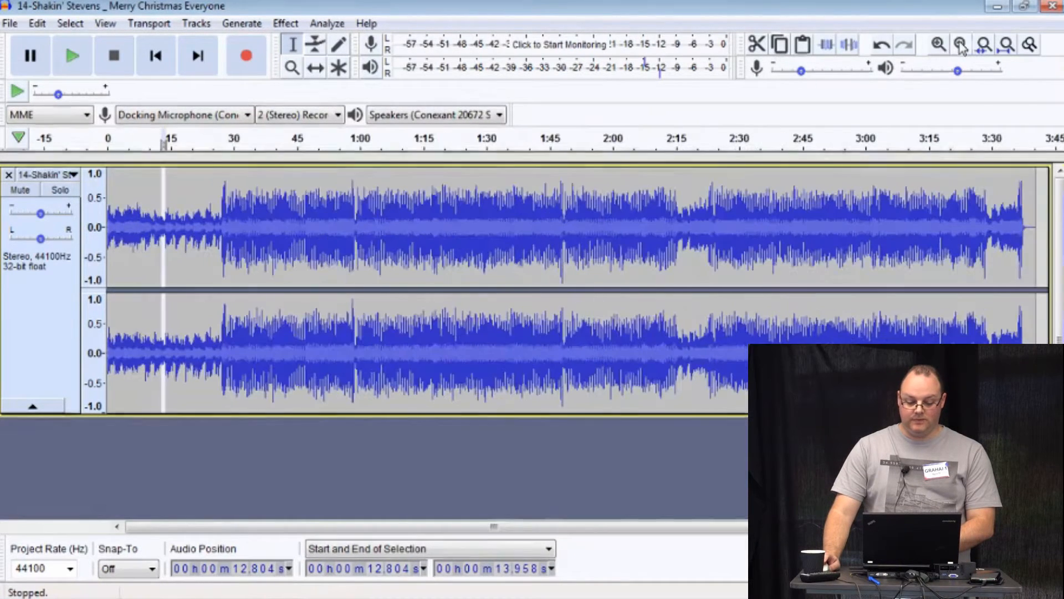
pyautogui.click(222, 254)
pyautogui.press('space')
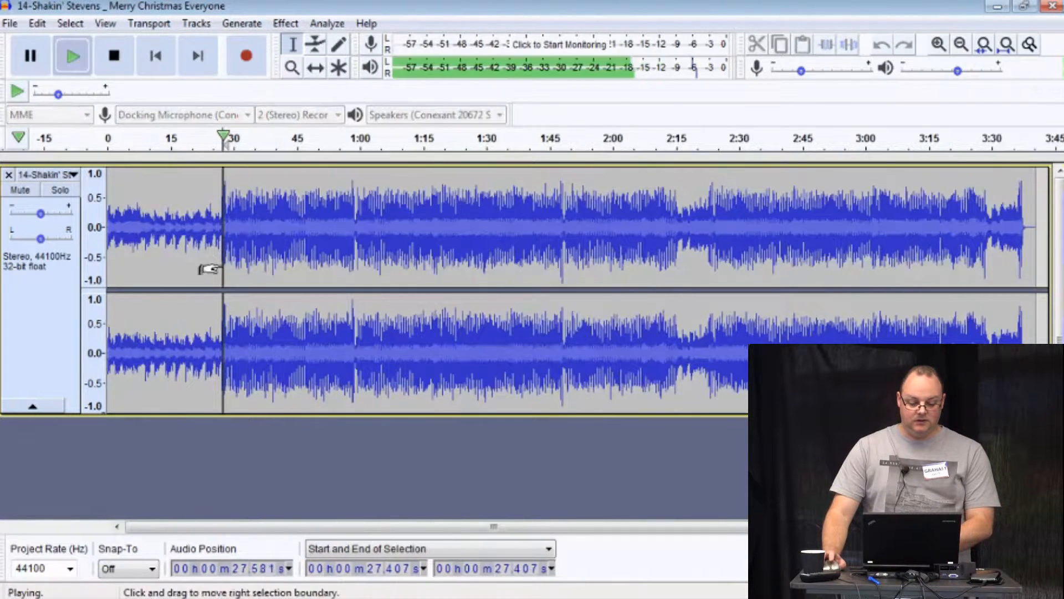
pyautogui.press('space')
# Play the lead-in to the loud section from about 26.1 s in a closer view of the waveform
pyautogui.click(938, 44)
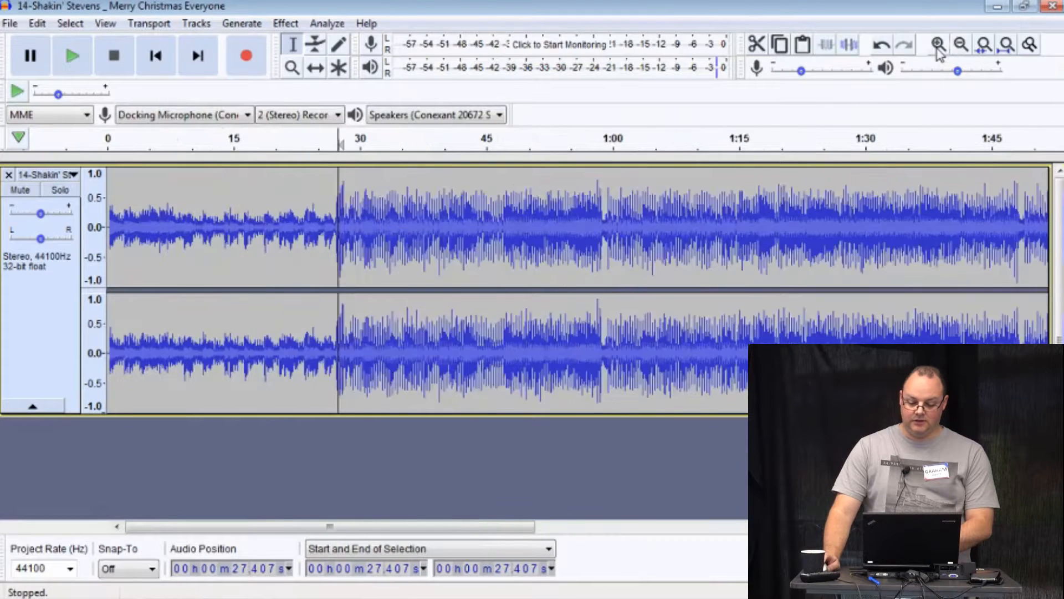
pyautogui.click(938, 44)
pyautogui.click(938, 44)
pyautogui.click(534, 230)
pyautogui.press('space')
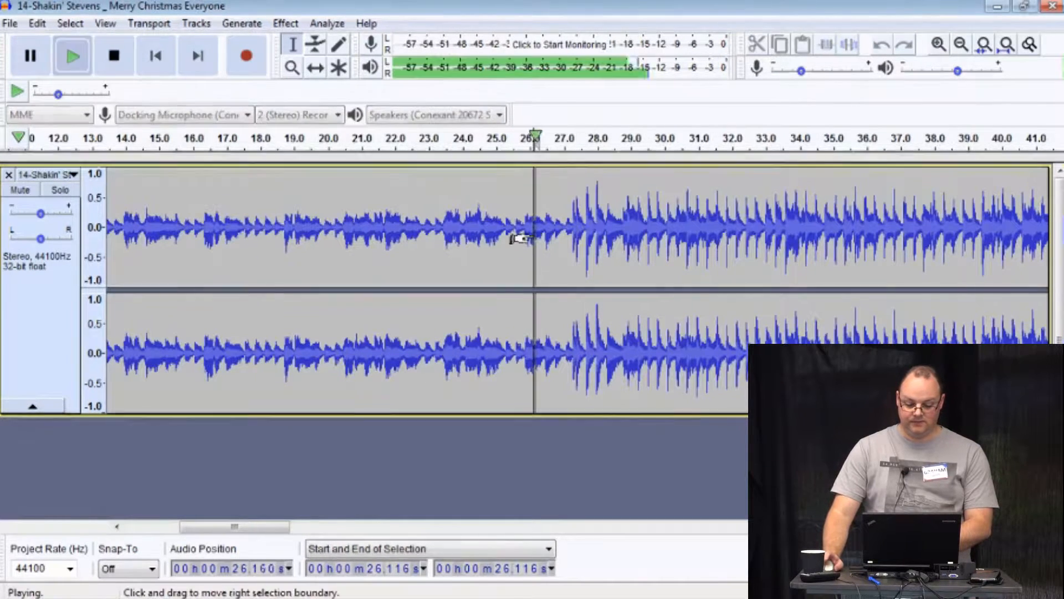
pyautogui.press('space')
# Set the cut's start point at about 28.3 s and play from there to find where the cut should end
pyautogui.click(608, 256)
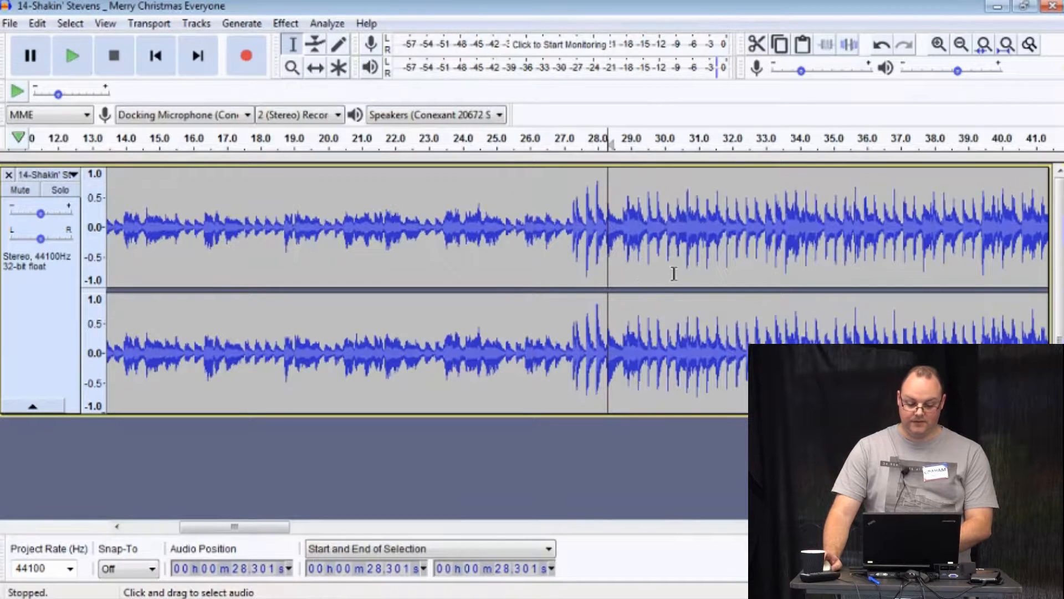
pyautogui.press('space')
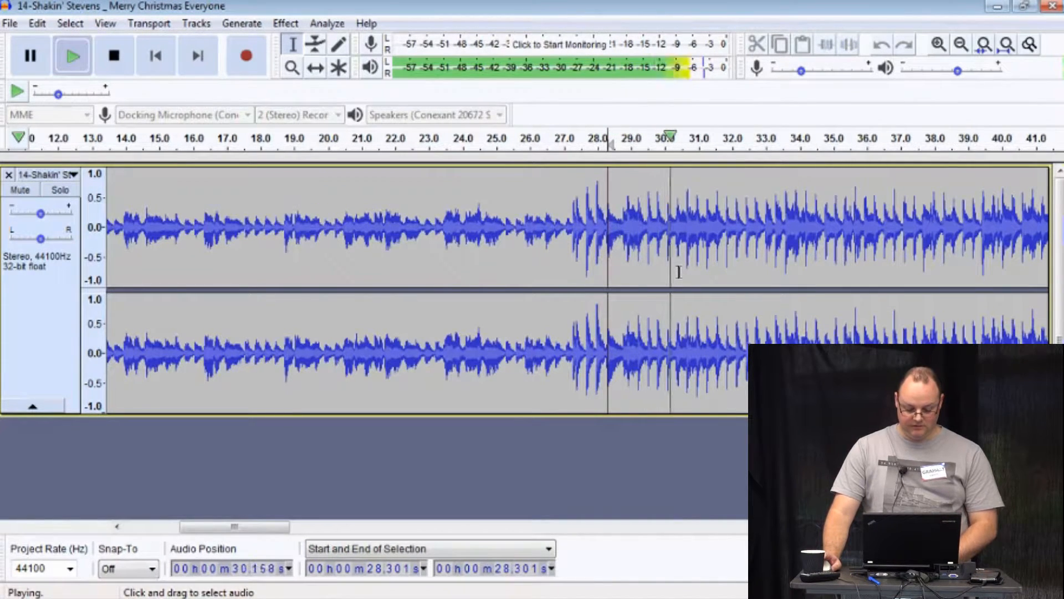
pyautogui.click(964, 46)
pyautogui.click(964, 47)
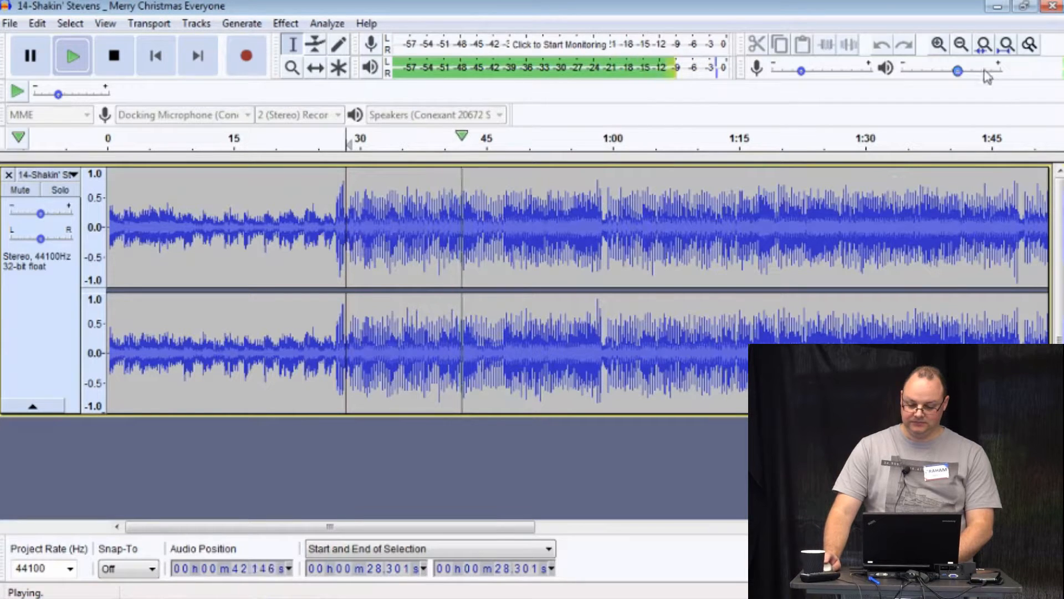
pyautogui.click(939, 45)
pyautogui.click(938, 45)
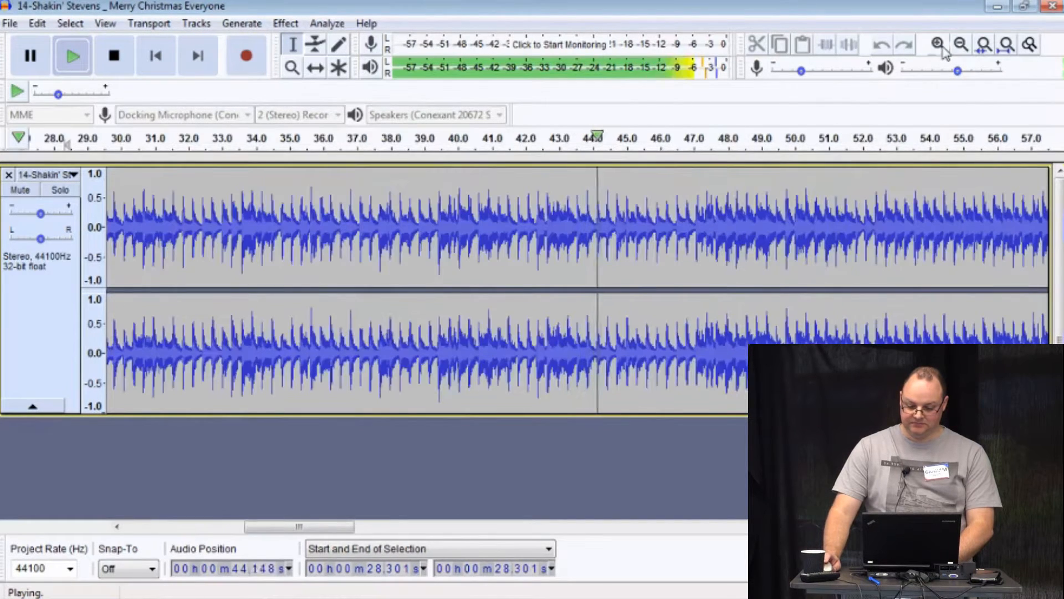
pyautogui.click(939, 45)
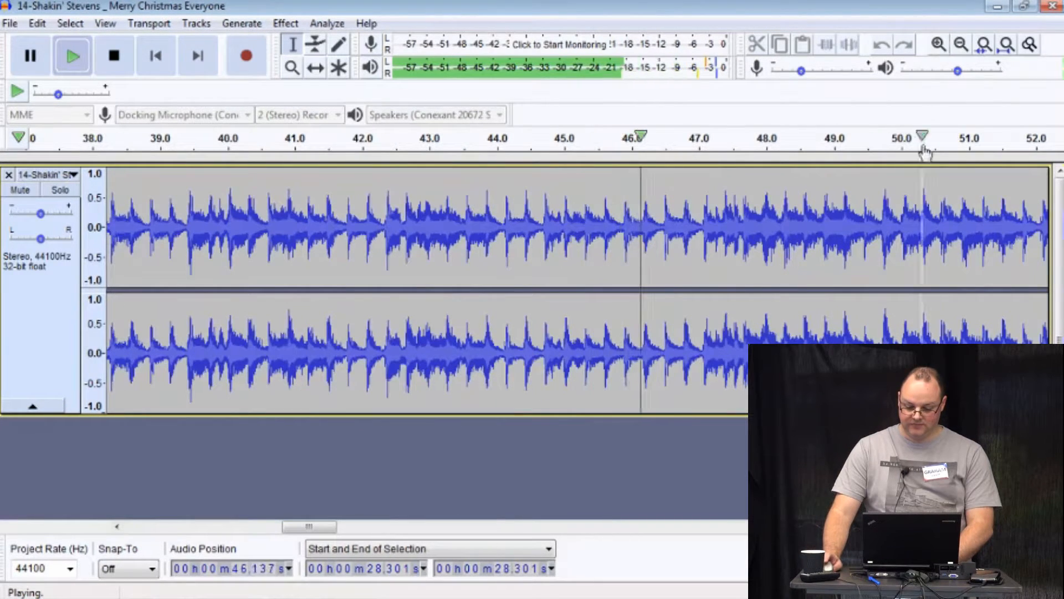
pyautogui.press('space')
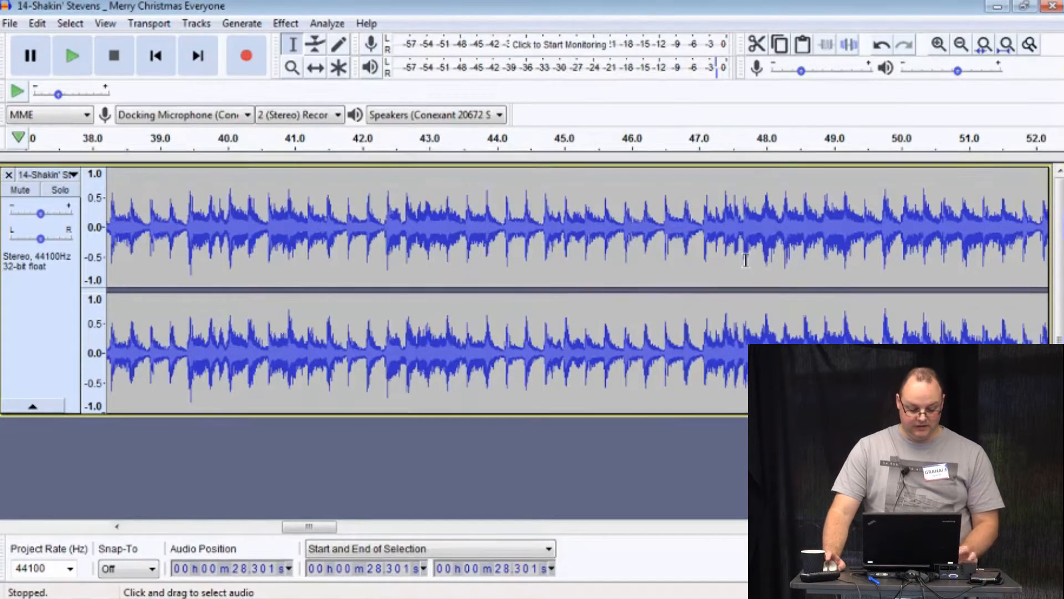
# Delete the audio between about 28.3 s and 47.65 s, and check the join by playing from about 22.1 s
pyautogui.press('shift')
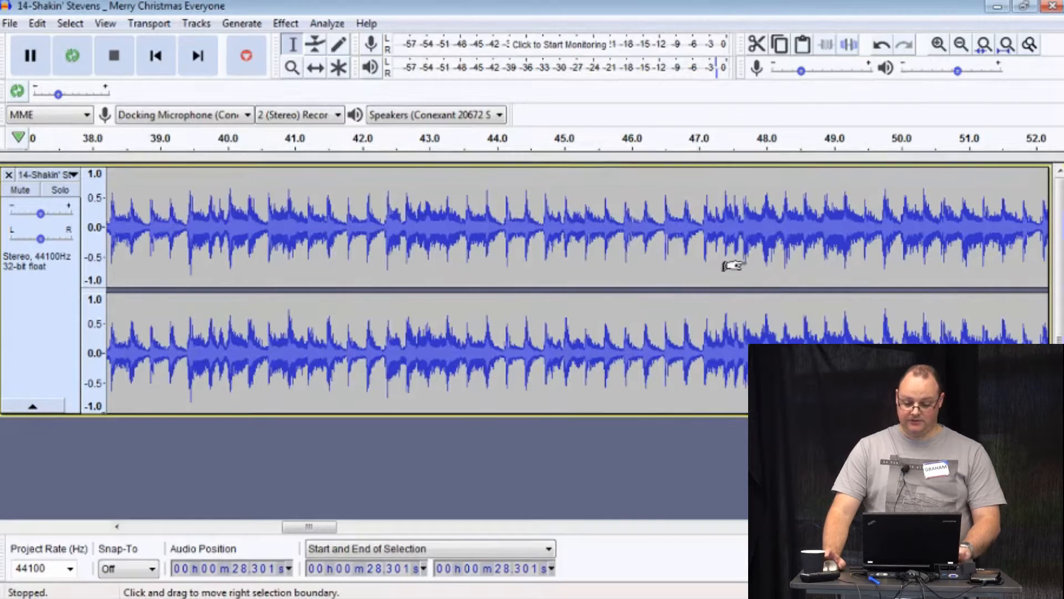
pyautogui.keyDown('shift'); pyautogui.click(741, 264); pyautogui.keyUp('shift')
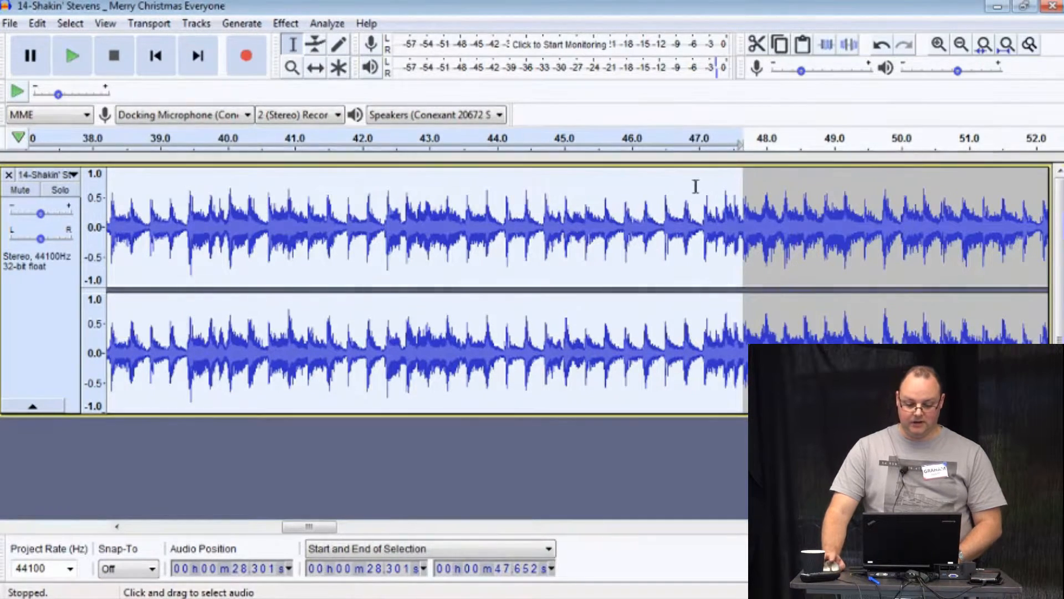
pyautogui.click(961, 48)
pyautogui.click(962, 48)
pyautogui.click(961, 48)
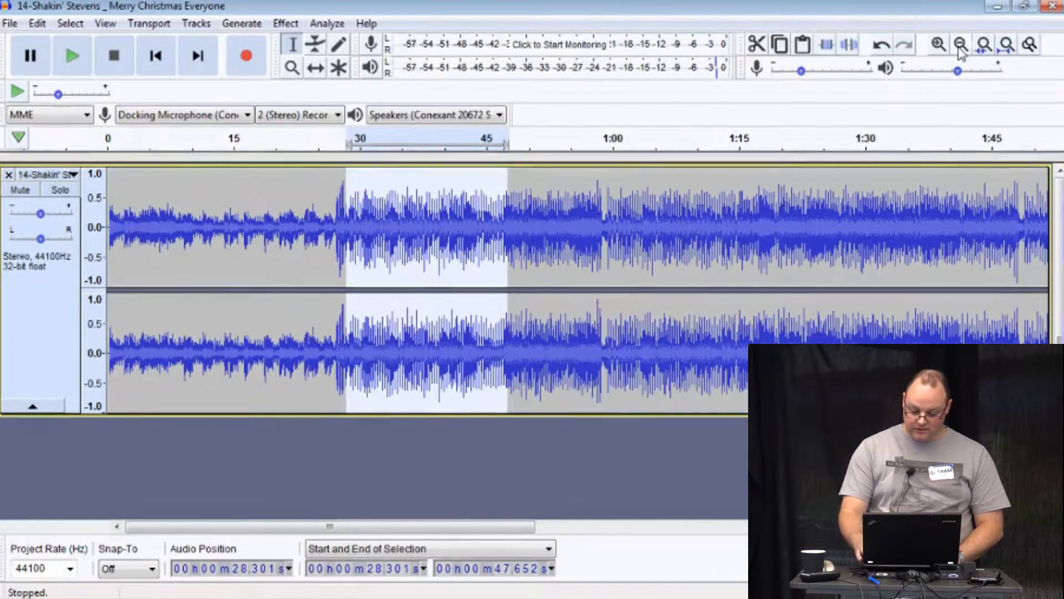
pyautogui.press('Delete')
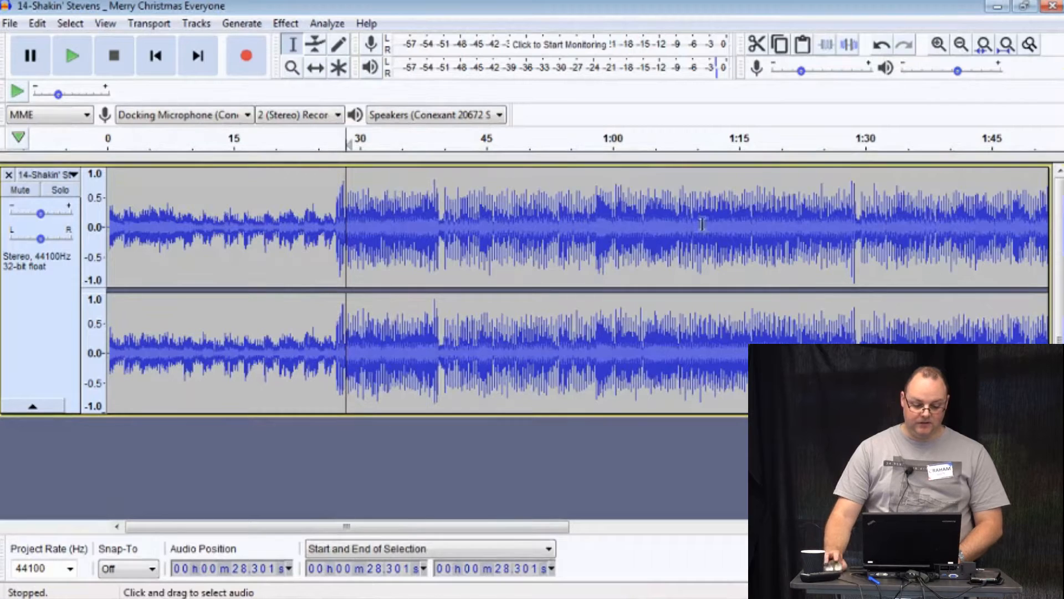
pyautogui.click(293, 241)
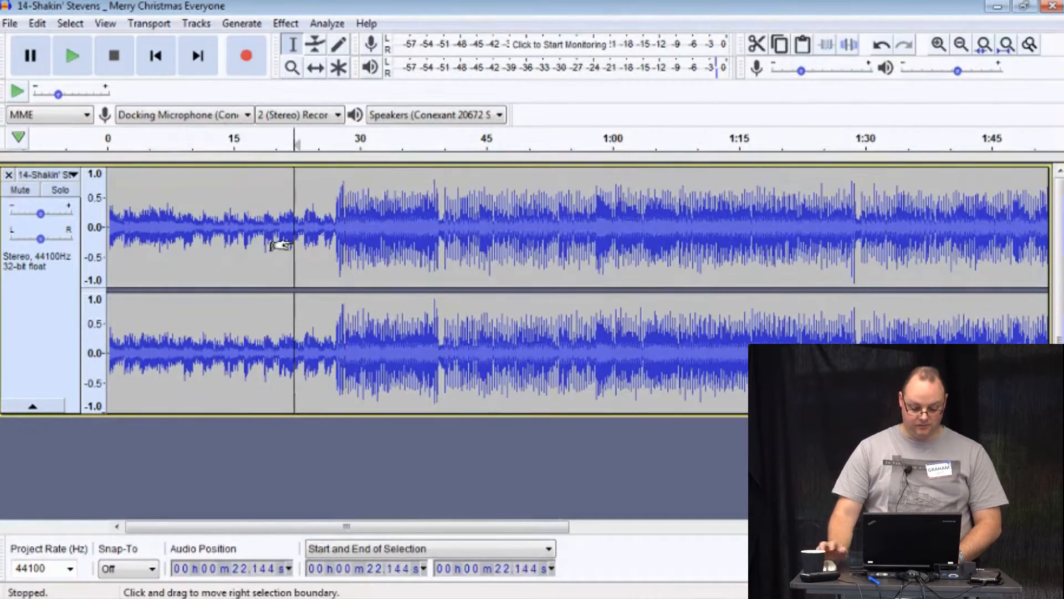
pyautogui.press('space')
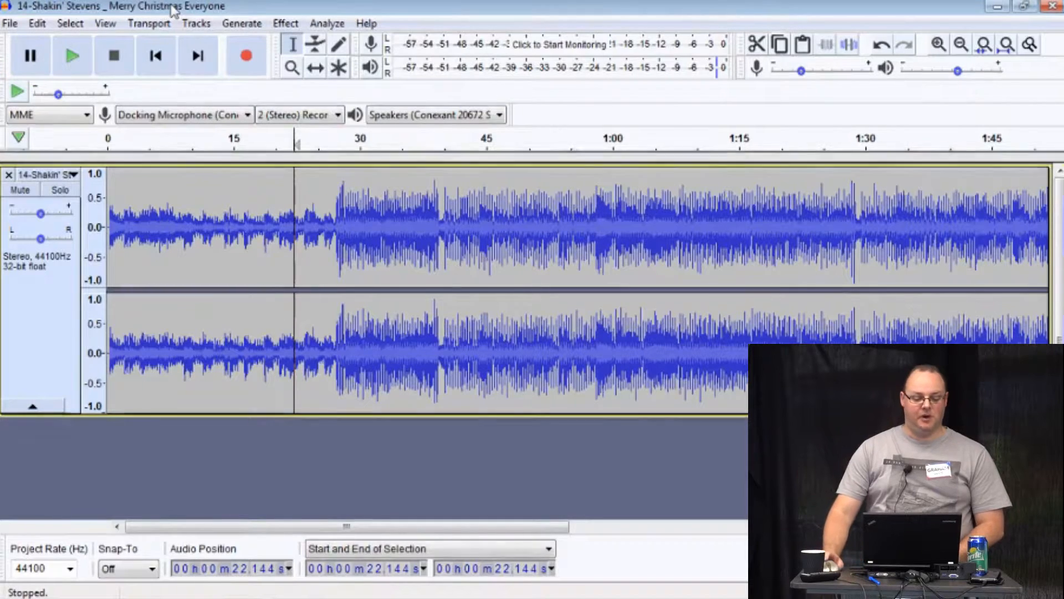
pyautogui.click(10, 23)
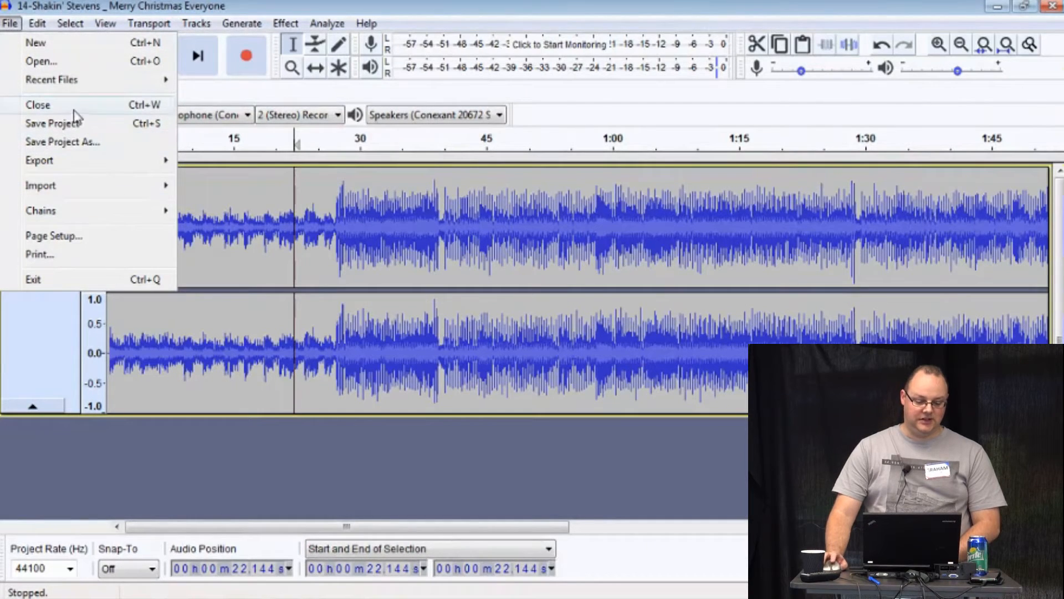
pyautogui.click(83, 144)
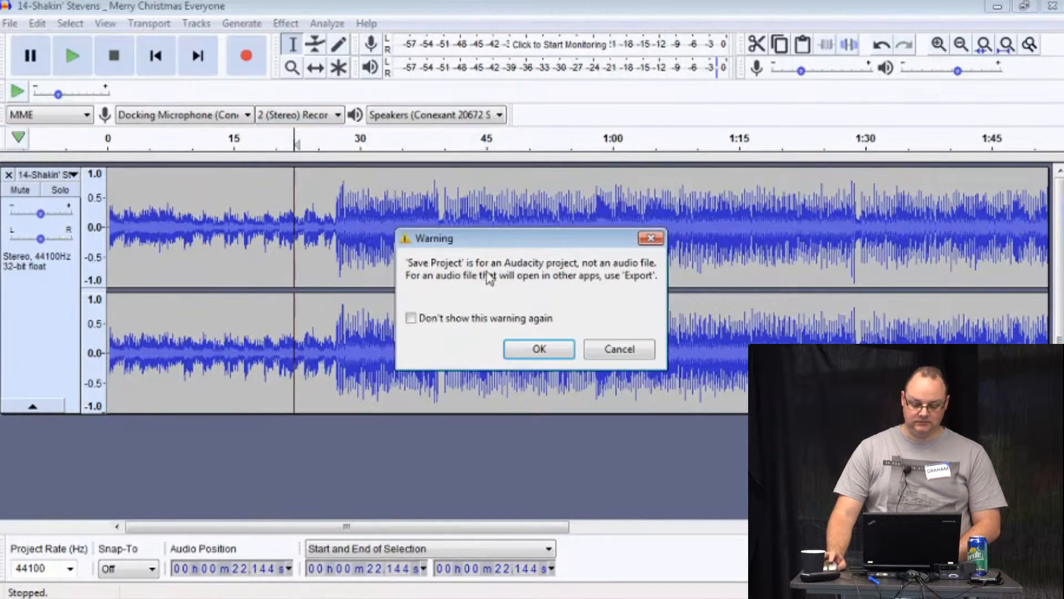
pyautogui.click(538, 349)
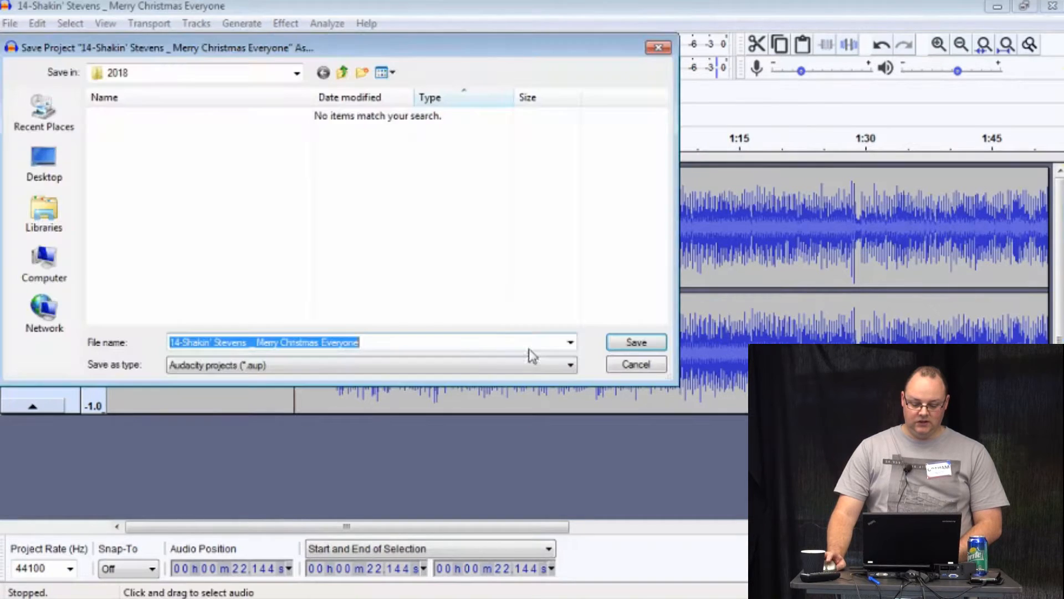
pyautogui.click(636, 364)
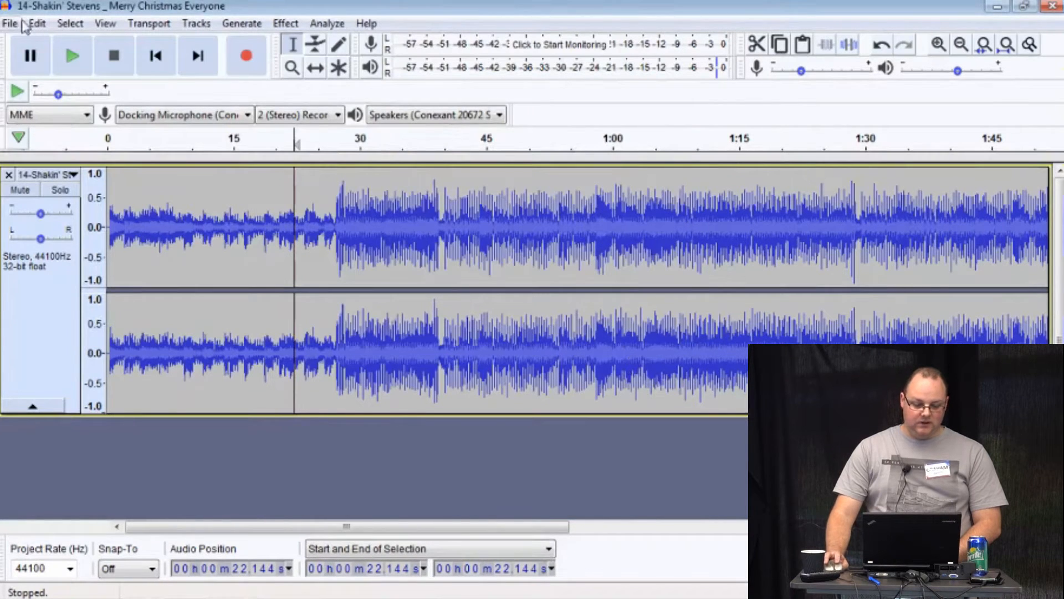
# Save the edit in the 2018 folder as an Audacity project named "14-Shakin' Stevens _ Merry Christmas Everyone - ACL Edit 2018"
pyautogui.click(11, 23)
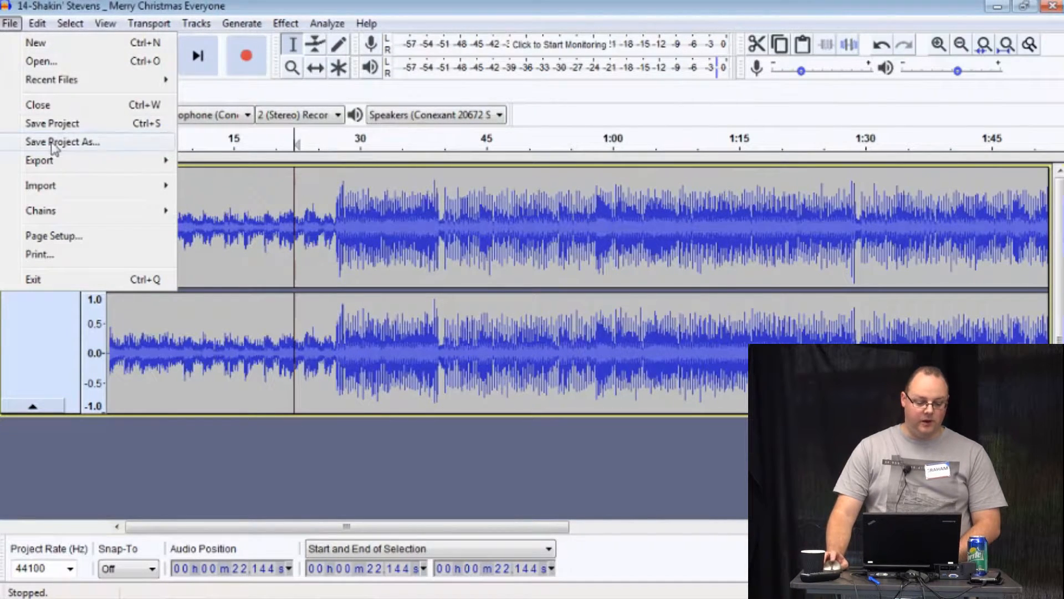
pyautogui.click(79, 143)
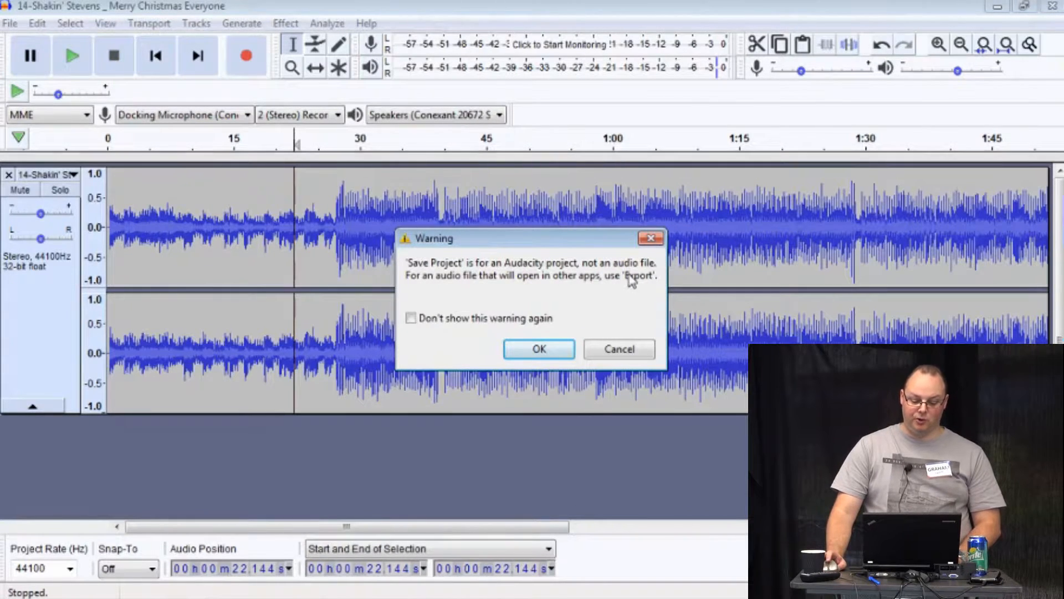
pyautogui.click(538, 349)
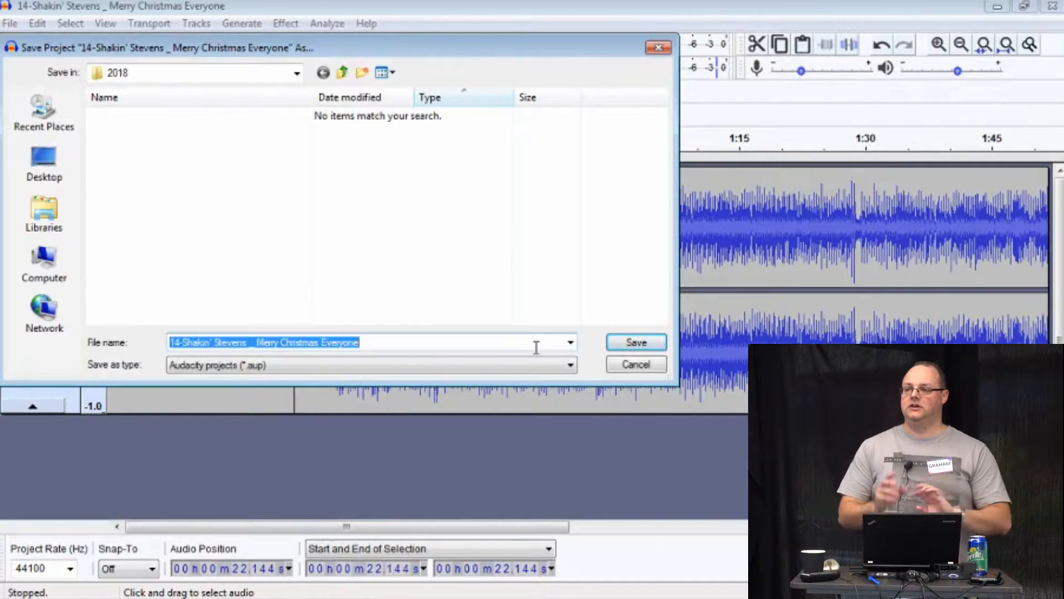
pyautogui.click(454, 339)
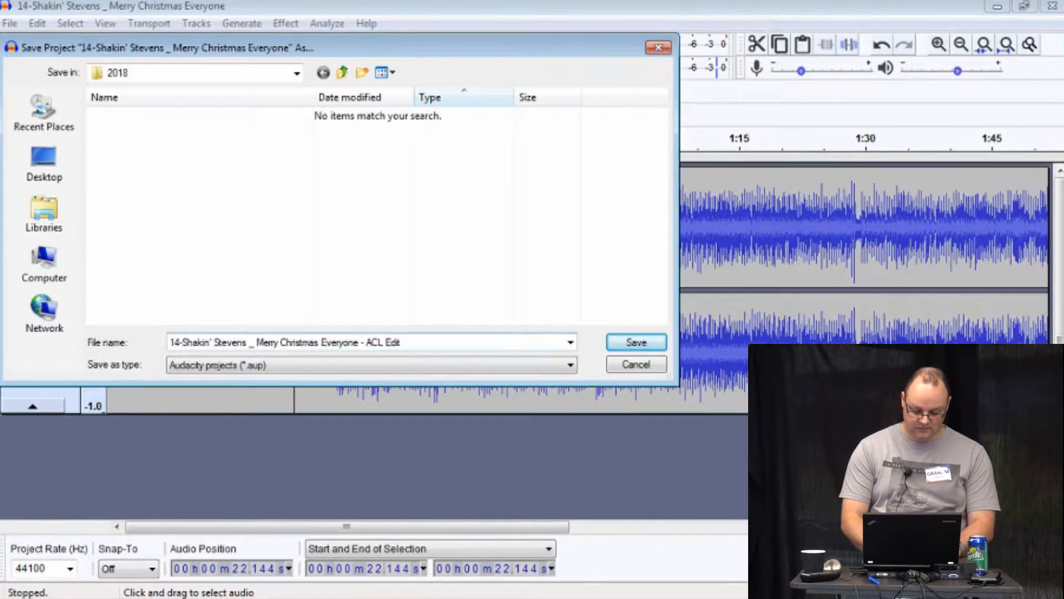
pyautogui.hotkey('ctrl', 'a')
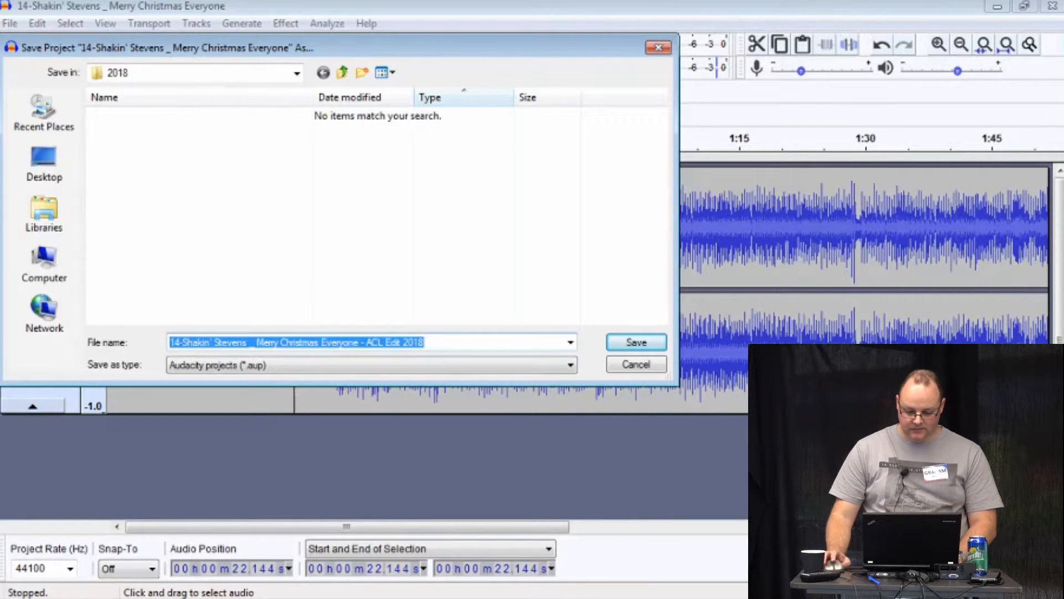
pyautogui.press('Return')
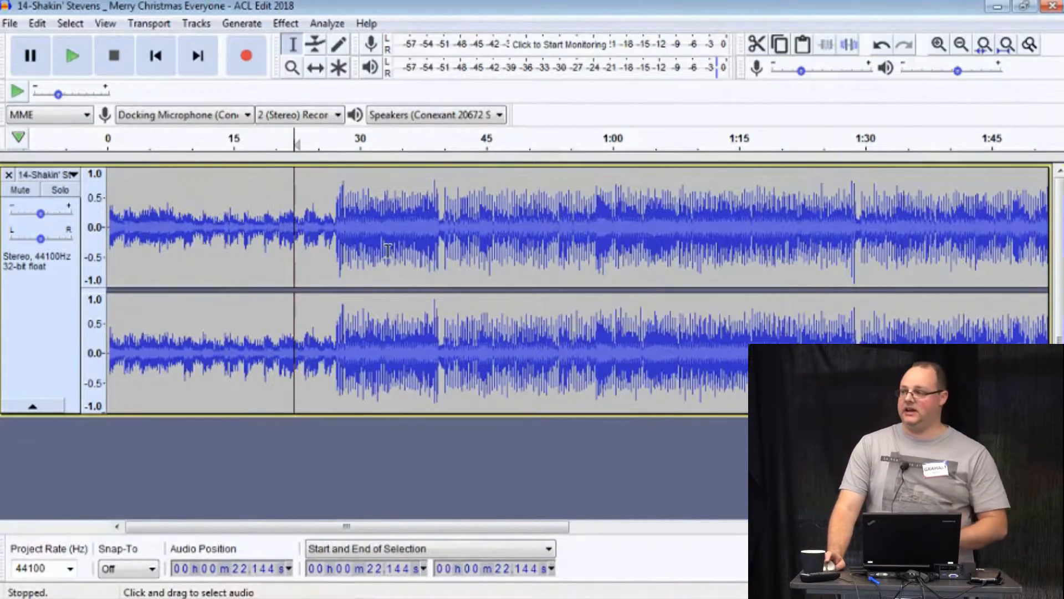
# Open the list of export formats for the edited song
pyautogui.click(10, 25)
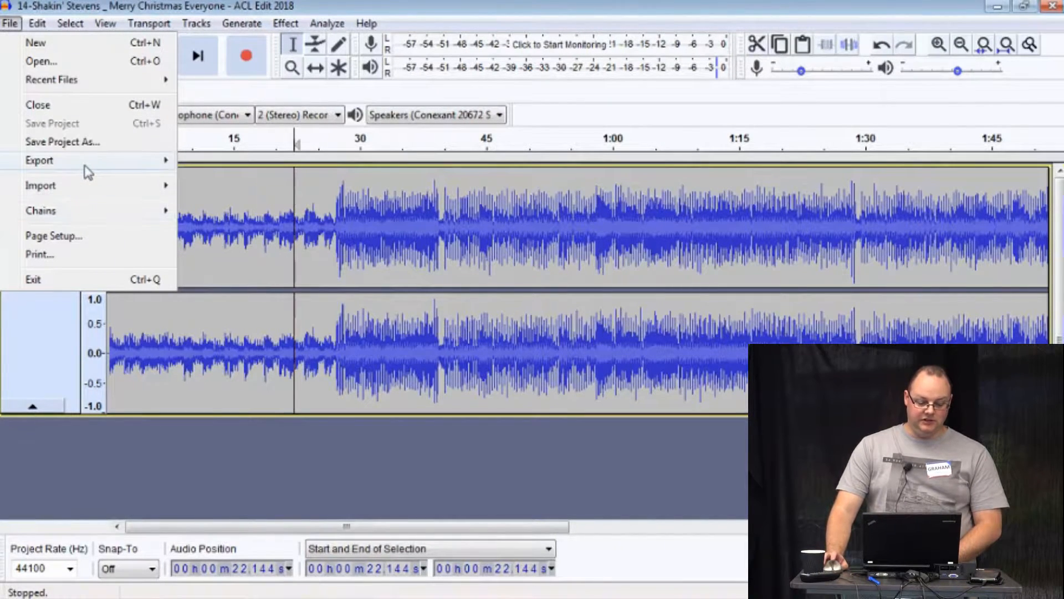
pyautogui.moveTo(87, 172)
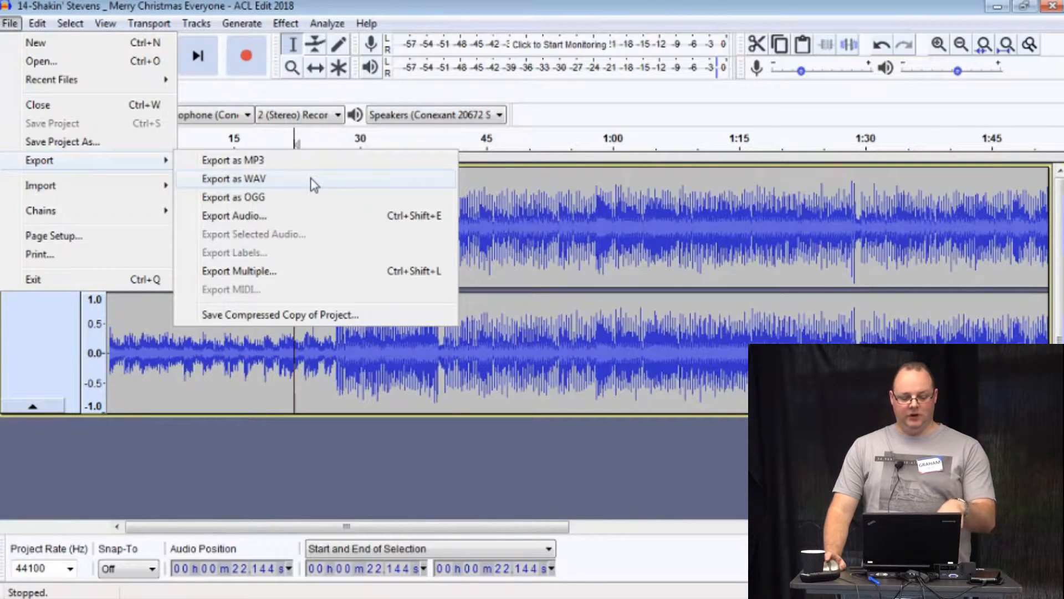
pyautogui.click(286, 23)
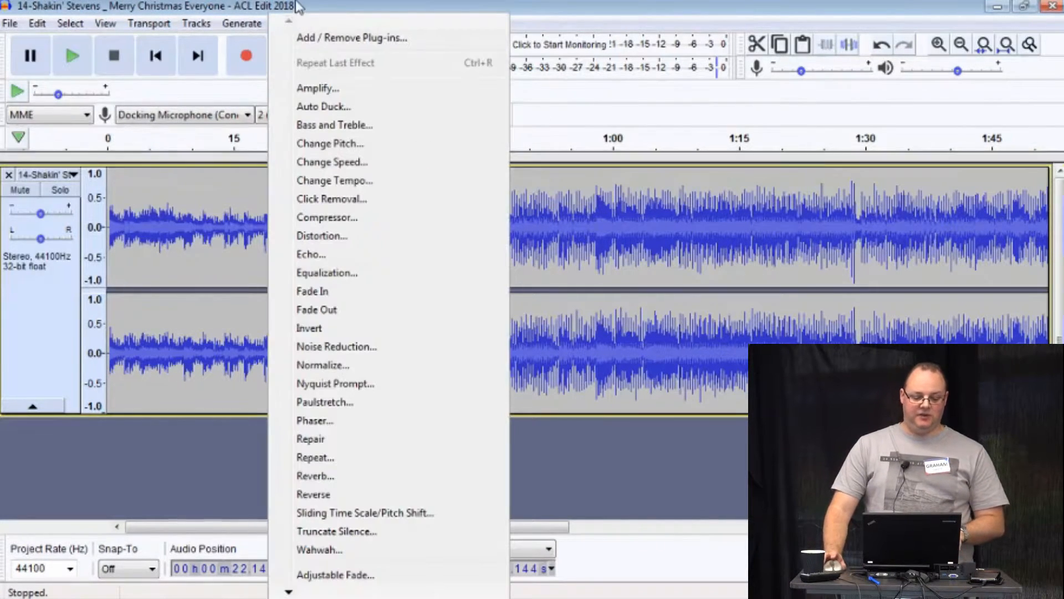
pyautogui.moveTo(9, 25)
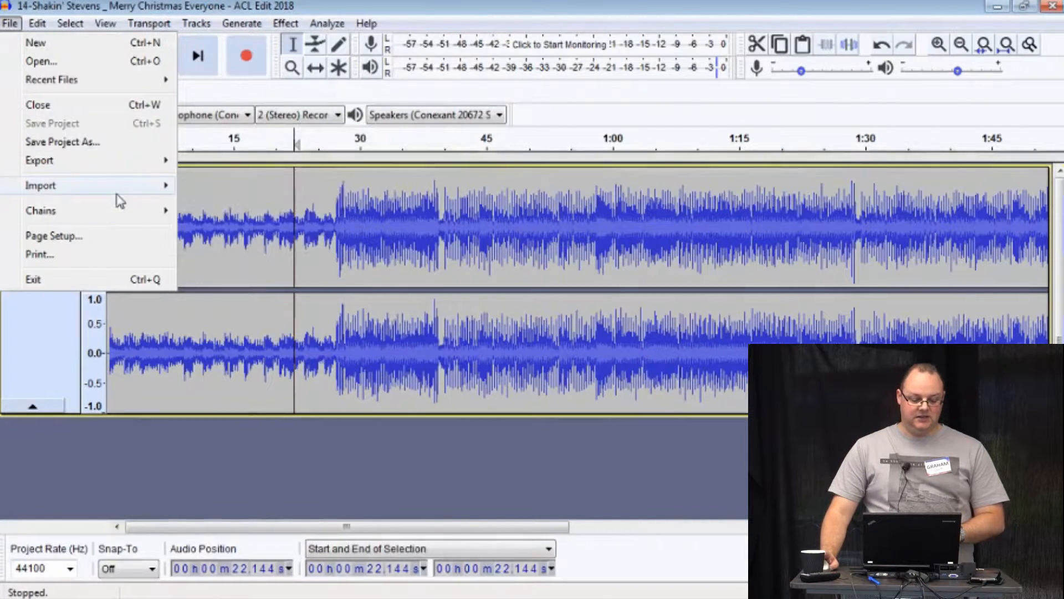
pyautogui.moveTo(114, 159)
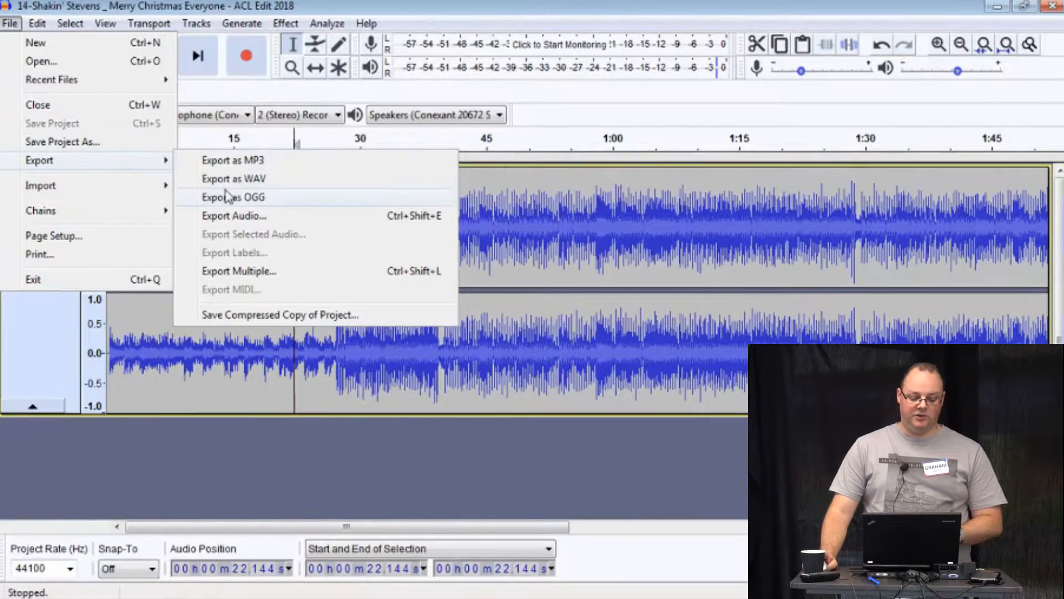